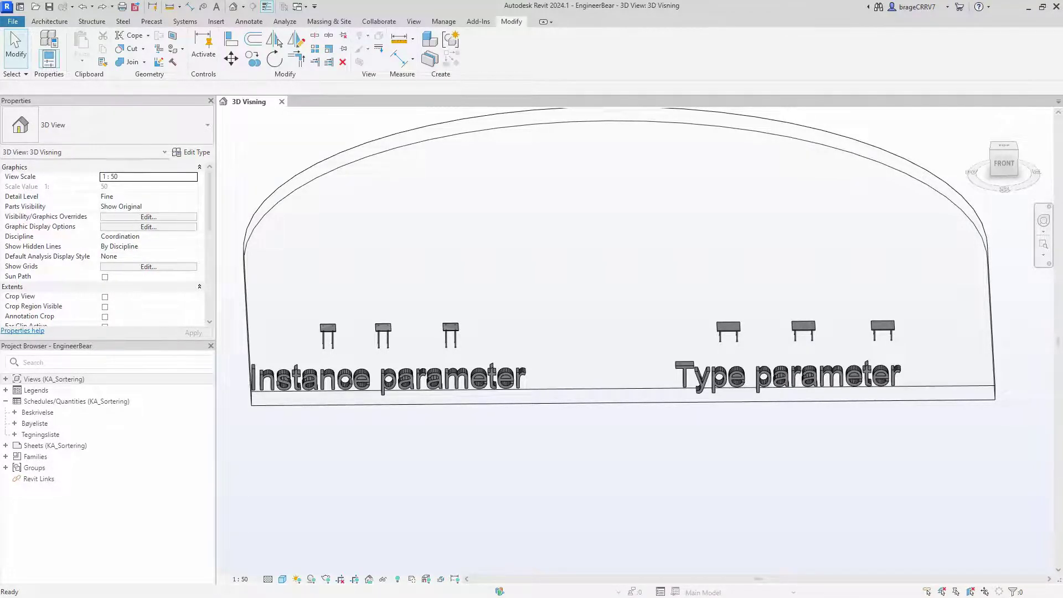
Open the Welding plate – INSTANCE family of the first instance plate for editing and bring up its family types.
{"action": "left_click", "coordinate": [328, 333]}
{"action": "left_click", "coordinate": [538, 54]}
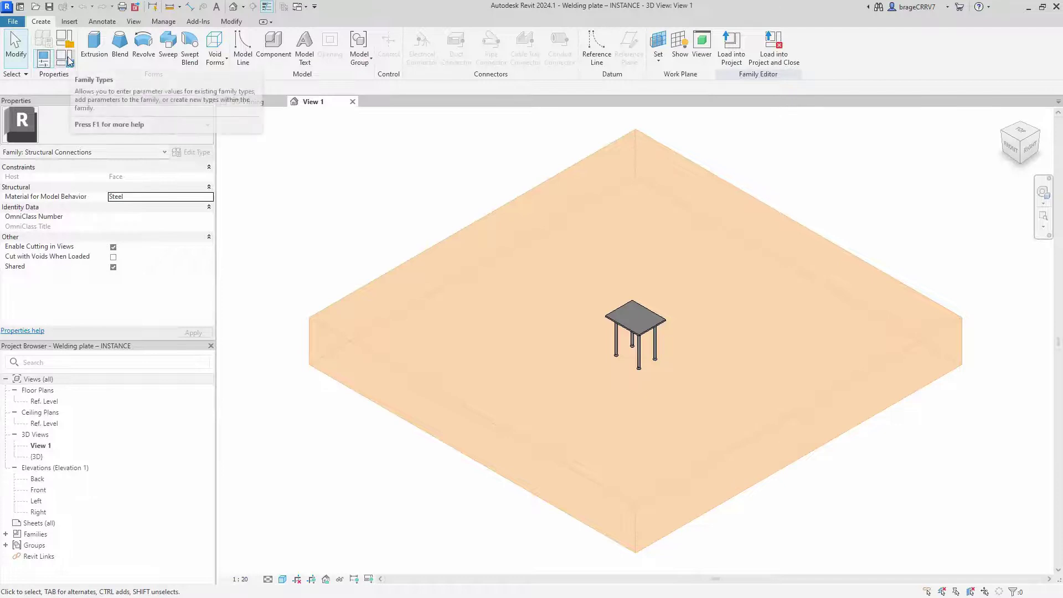
{"action": "left_click", "coordinate": [68, 56]}
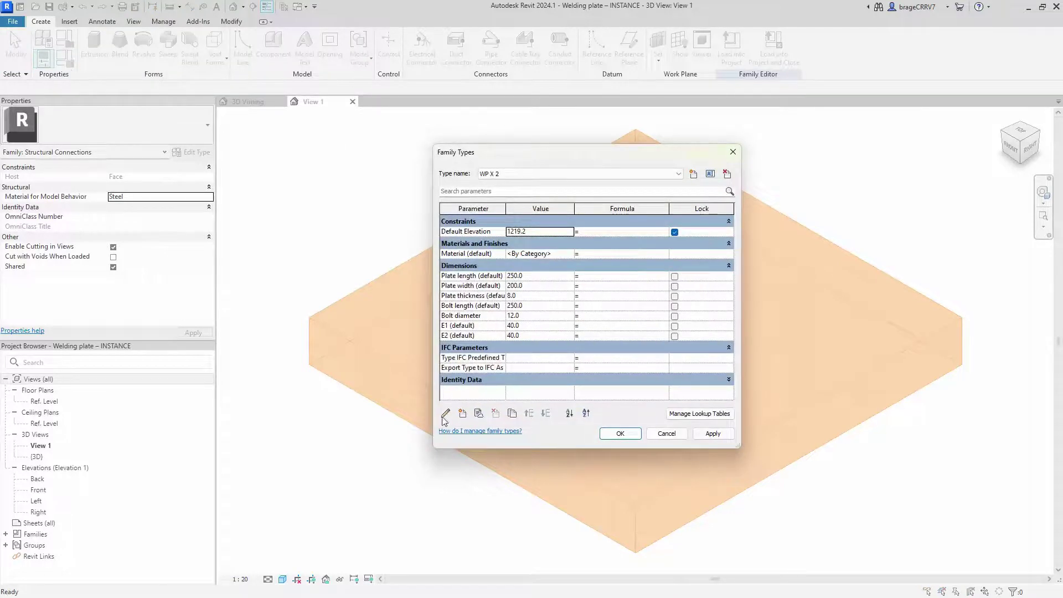
Add an instance reporting length parameter named test, grouped under Dimensions, to the welding plate family.
{"action": "left_click", "coordinate": [463, 414]}
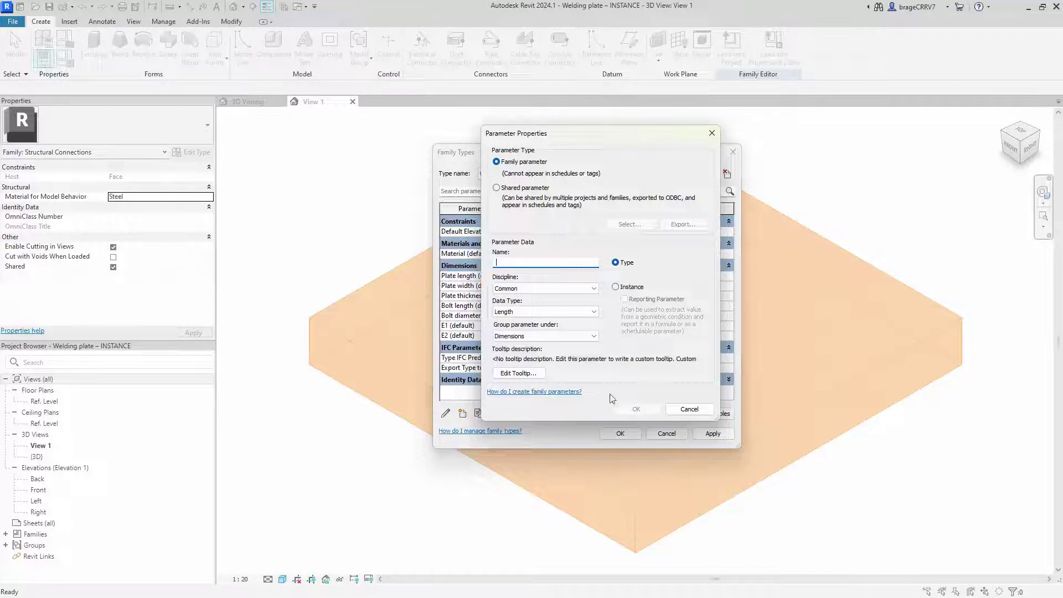
{"action": "left_click", "coordinate": [616, 287]}
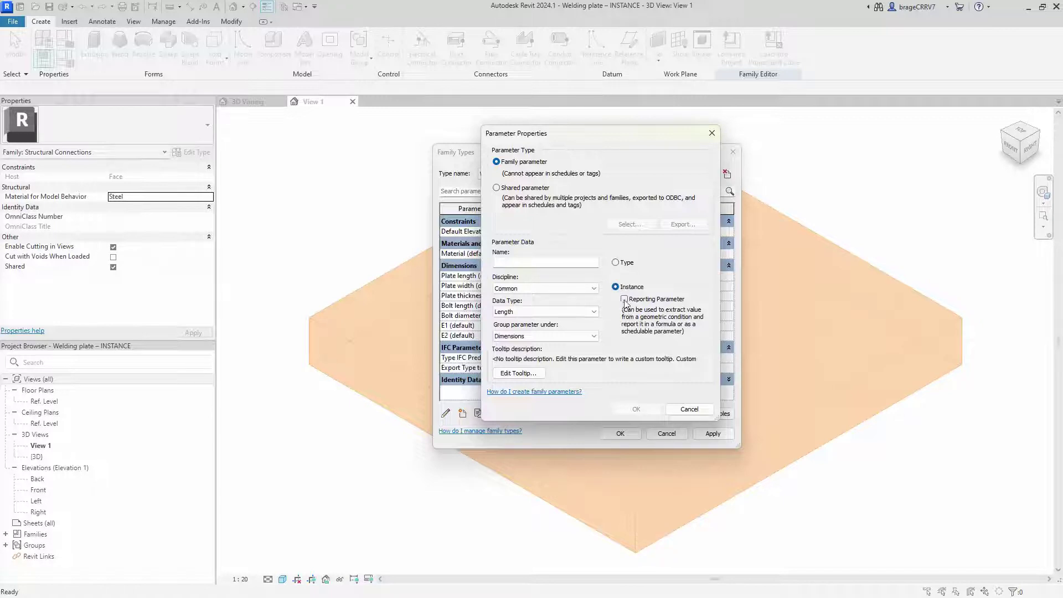
{"action": "left_click", "coordinate": [624, 300]}
{"action": "left_click", "coordinate": [545, 263]}
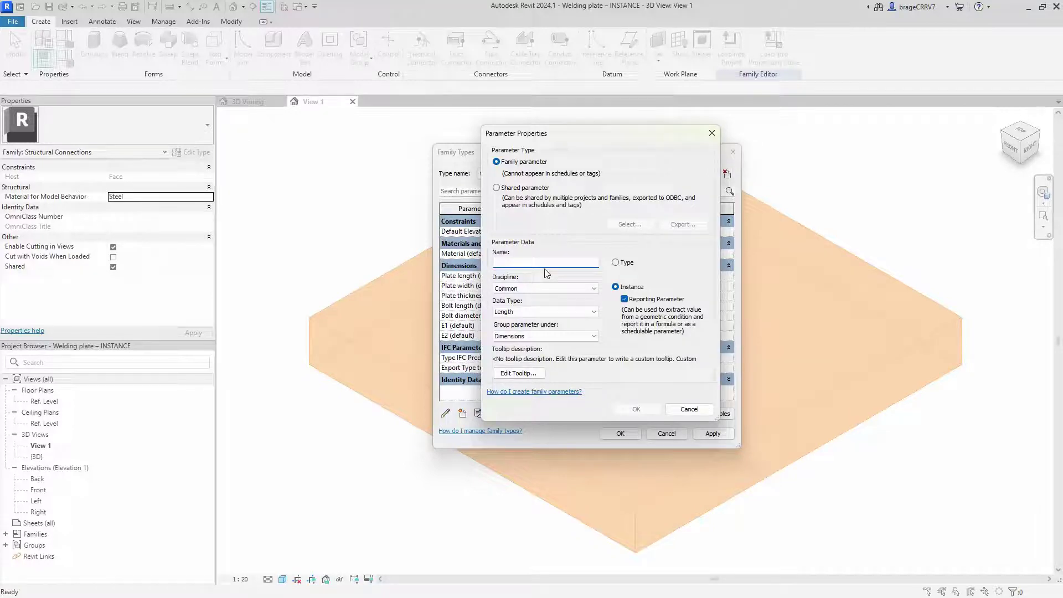
{"action": "type", "text": "test"}
{"action": "left_click", "coordinate": [634, 411]}
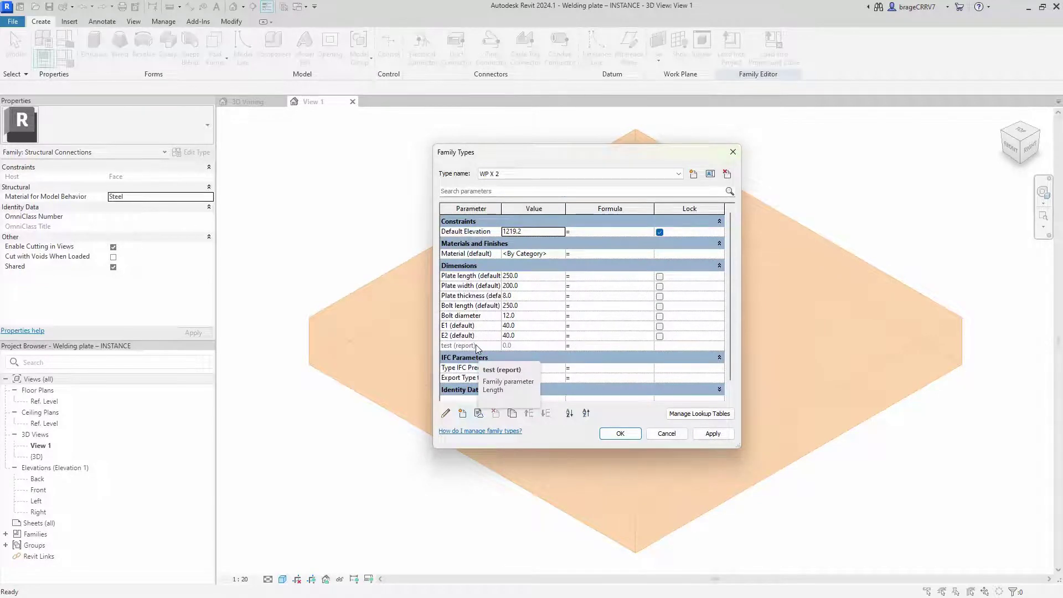
{"action": "left_click", "coordinate": [620, 433]}
In the Ref. Level floor plan, place an aligned dimension below the plate between its two outer vertical reference planes.
{"action": "double_click", "coordinate": [53, 401]}
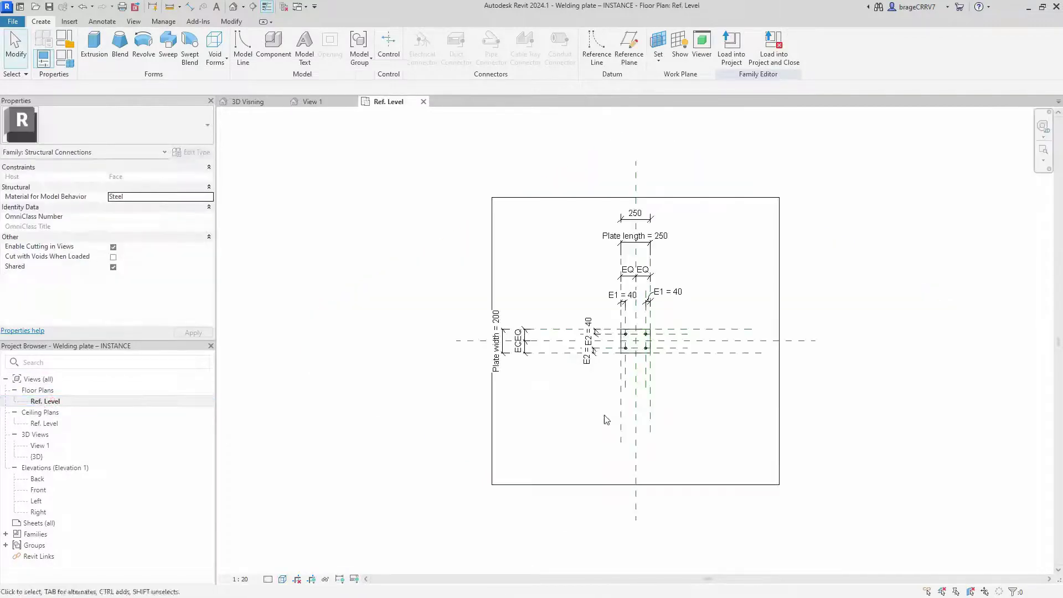
{"action": "scroll", "coordinate": [560, 417], "scroll_direction": "up", "scroll_amount": 2}
{"action": "key", "text": "d"}
{"action": "key", "text": "i"}
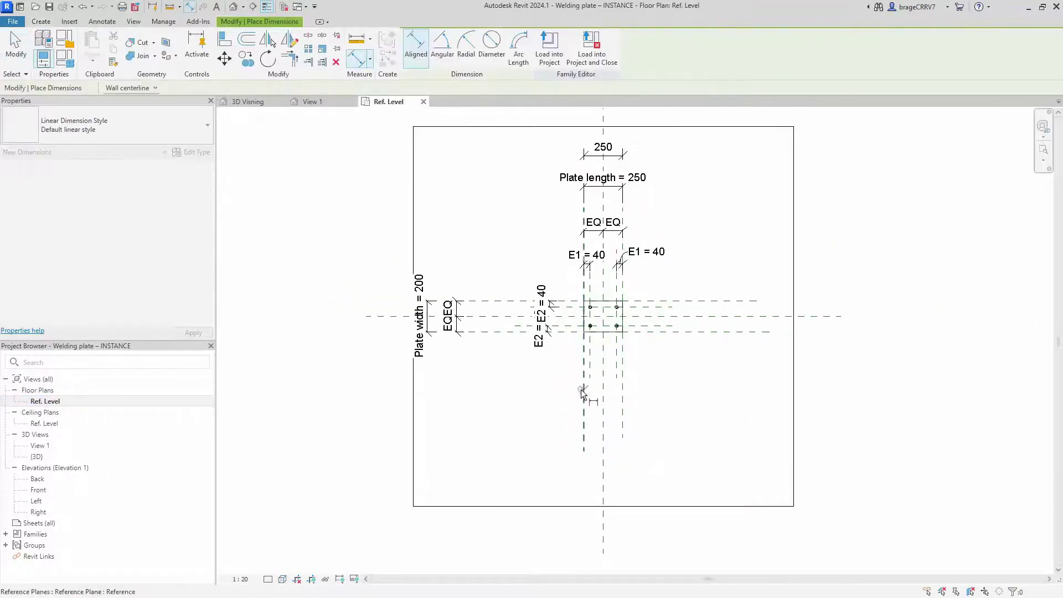
{"action": "left_click", "coordinate": [583, 390]}
{"action": "left_click", "coordinate": [623, 390]}
{"action": "left_click", "coordinate": [614, 403]}
{"action": "key", "text": "Escape"}
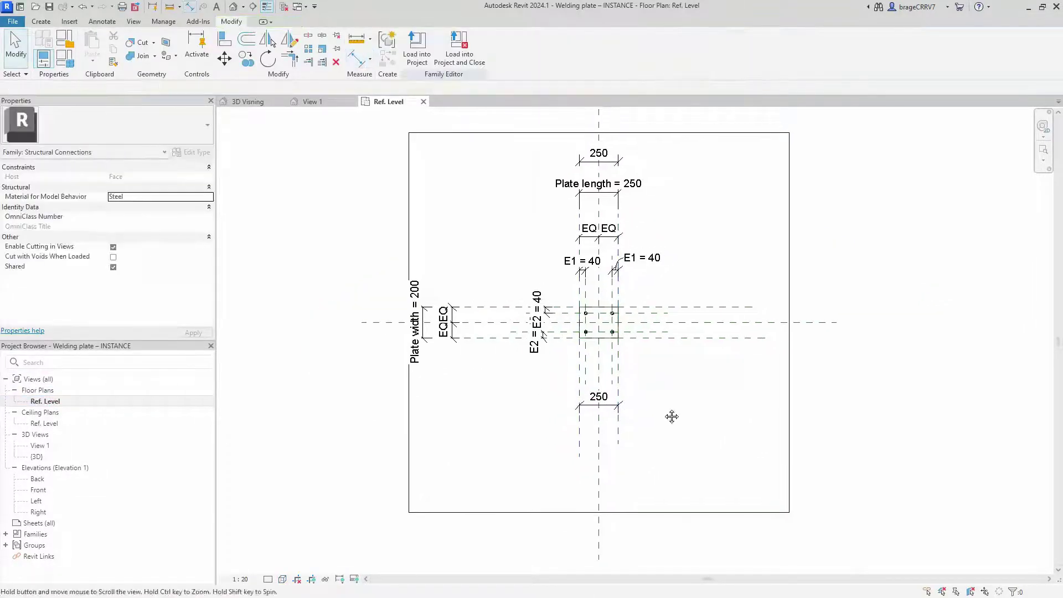
Label the new dimension below the plate with the test reporting parameter.
{"action": "scroll", "coordinate": [665, 410], "scroll_direction": "up", "scroll_amount": 2}
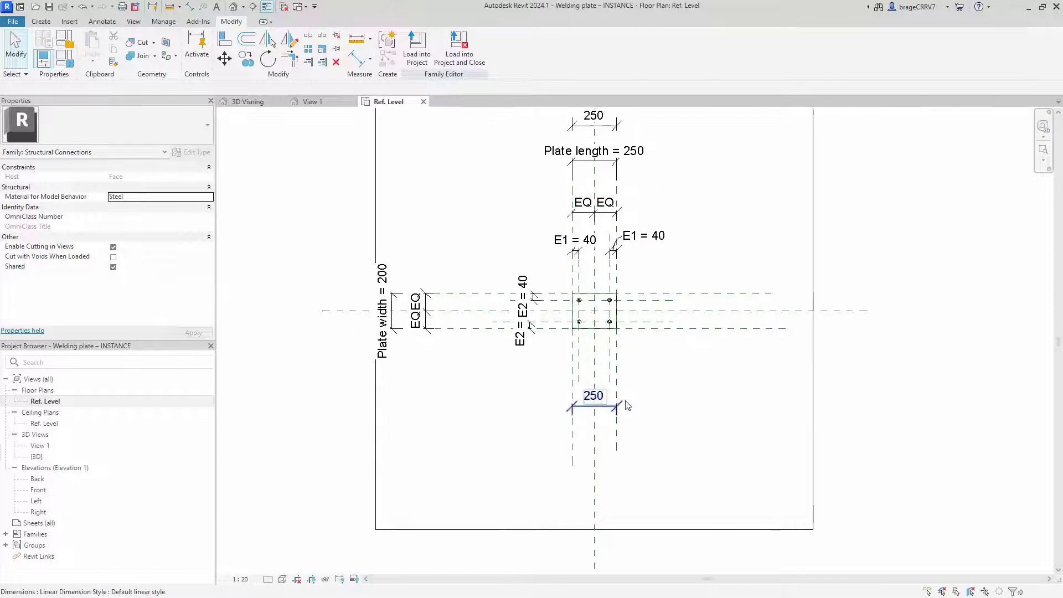
{"action": "left_click", "coordinate": [590, 412]}
{"action": "left_click", "coordinate": [481, 48]}
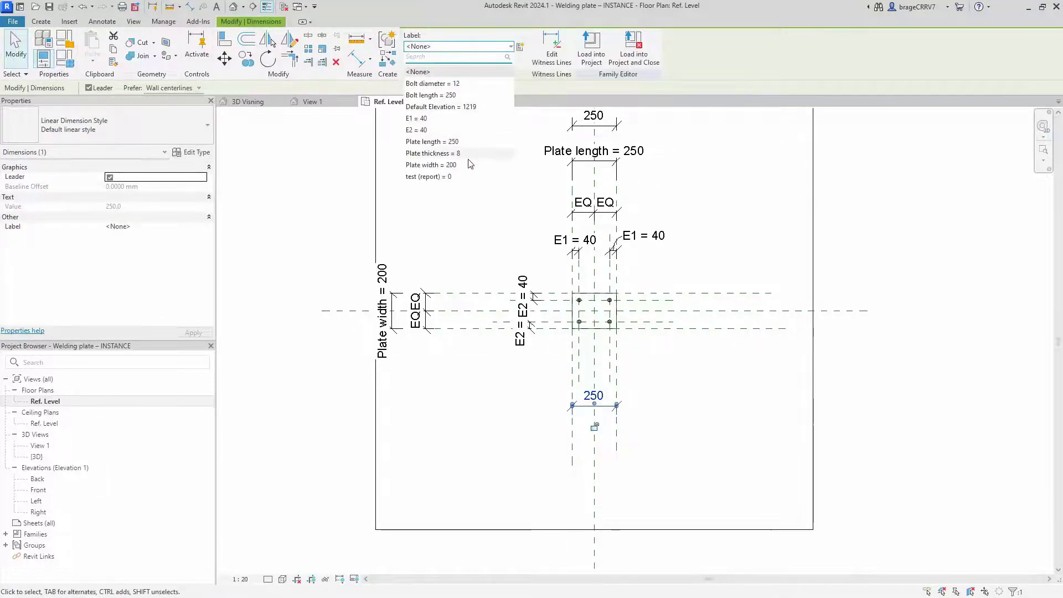
{"action": "left_click", "coordinate": [443, 176]}
{"action": "left_click", "coordinate": [492, 420]}
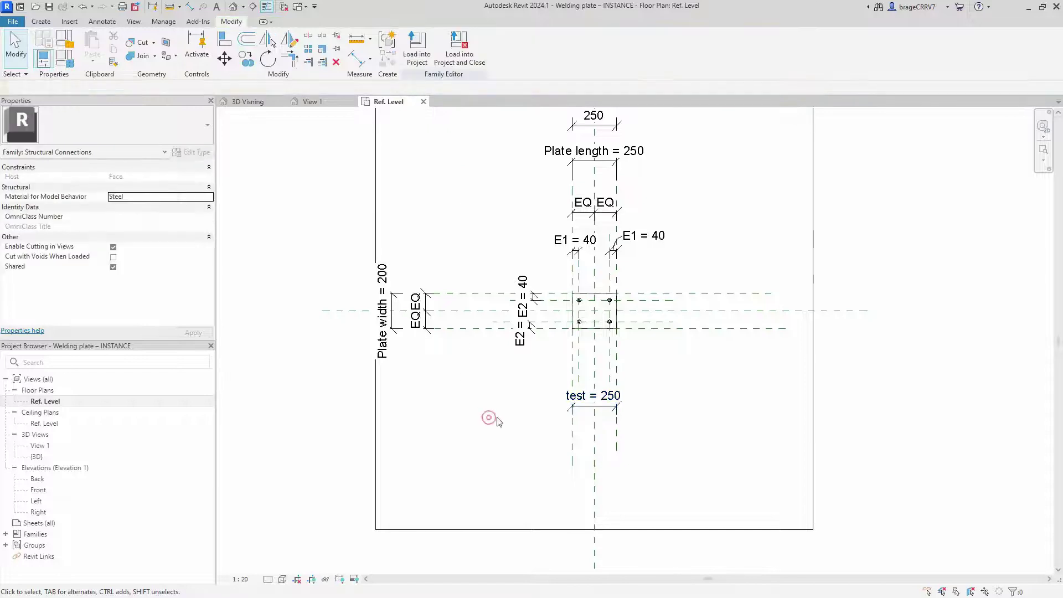
{"action": "middle_click_drag", "start_coordinate": [539, 427], "coordinate": [526, 431]}
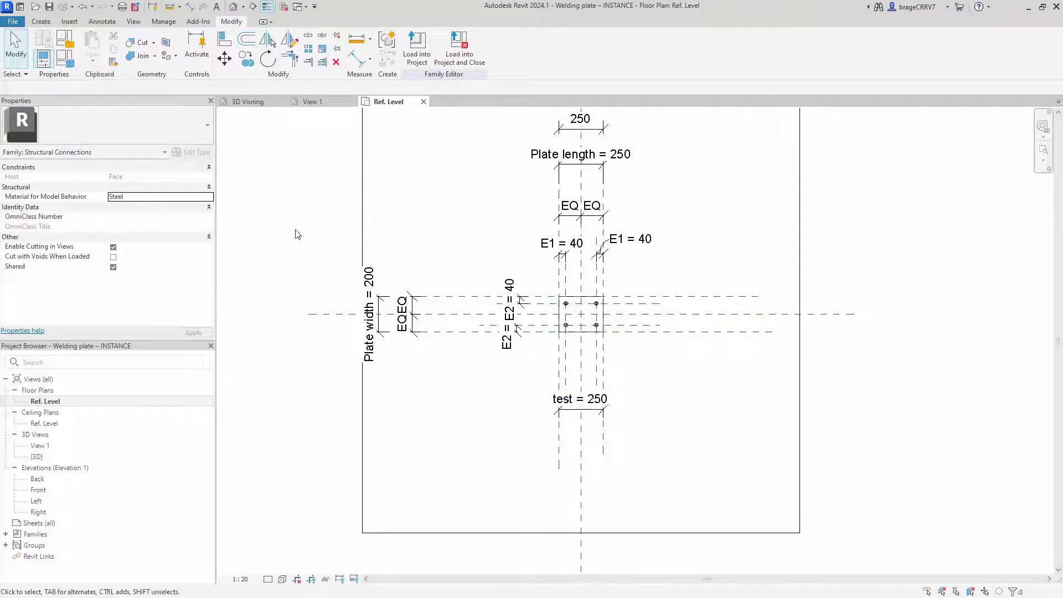
Try to delete the test reporting parameter from the family types and accept the dialog.
{"action": "left_click", "coordinate": [63, 61]}
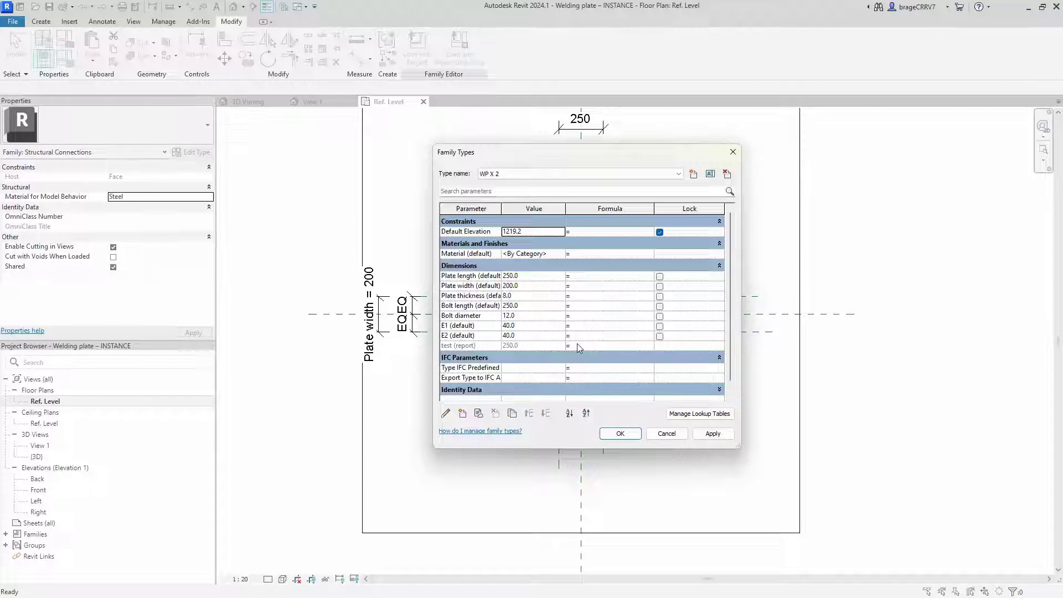
{"action": "left_click", "coordinate": [476, 346]}
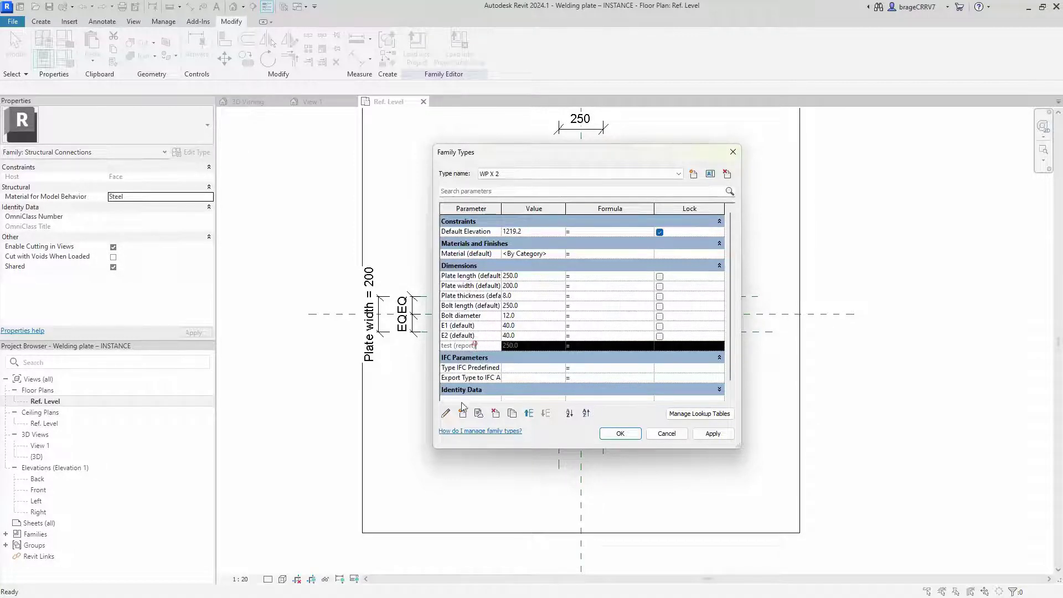
{"action": "left_click", "coordinate": [494, 414]}
{"action": "left_click", "coordinate": [600, 321]}
{"action": "left_click", "coordinate": [621, 433]}
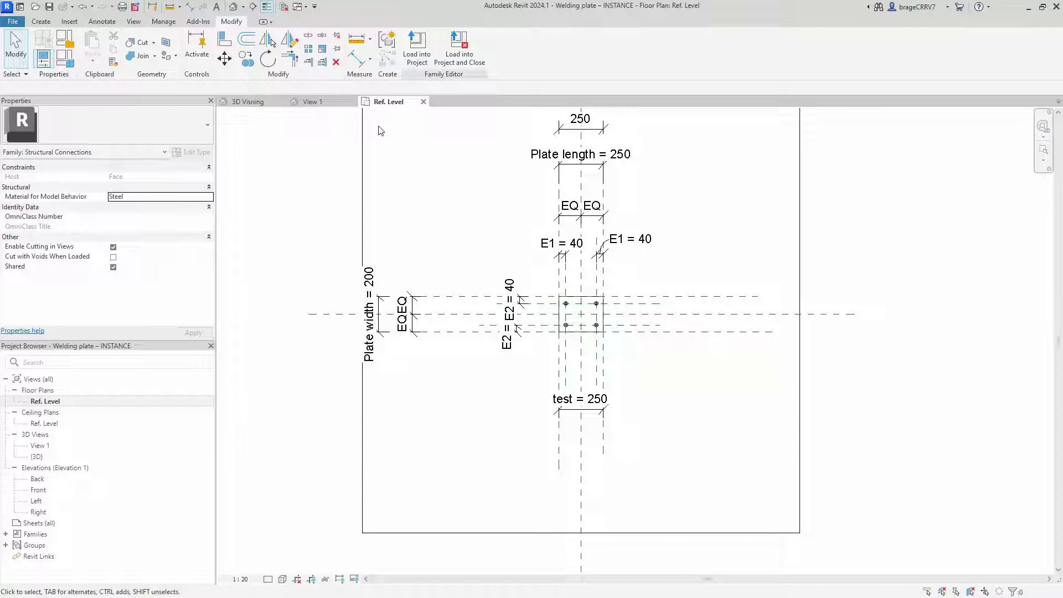
In the project's 3D Visning view, compare the properties of the instance and type welding plates, including WP A's type properties.
{"action": "left_click", "coordinate": [248, 101]}
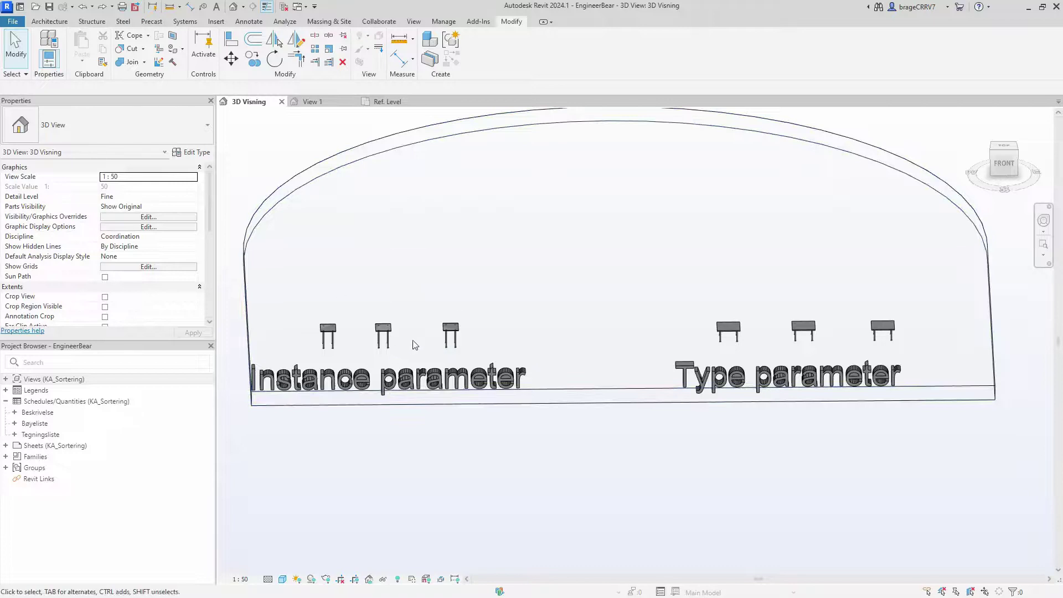
{"action": "left_click", "coordinate": [383, 332]}
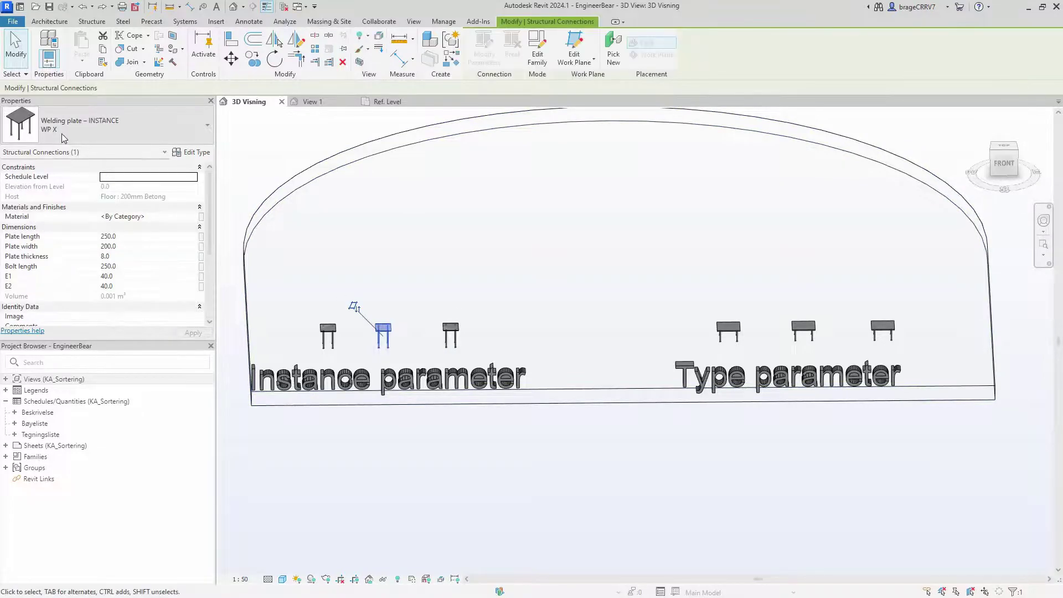
{"action": "left_click", "coordinate": [562, 247]}
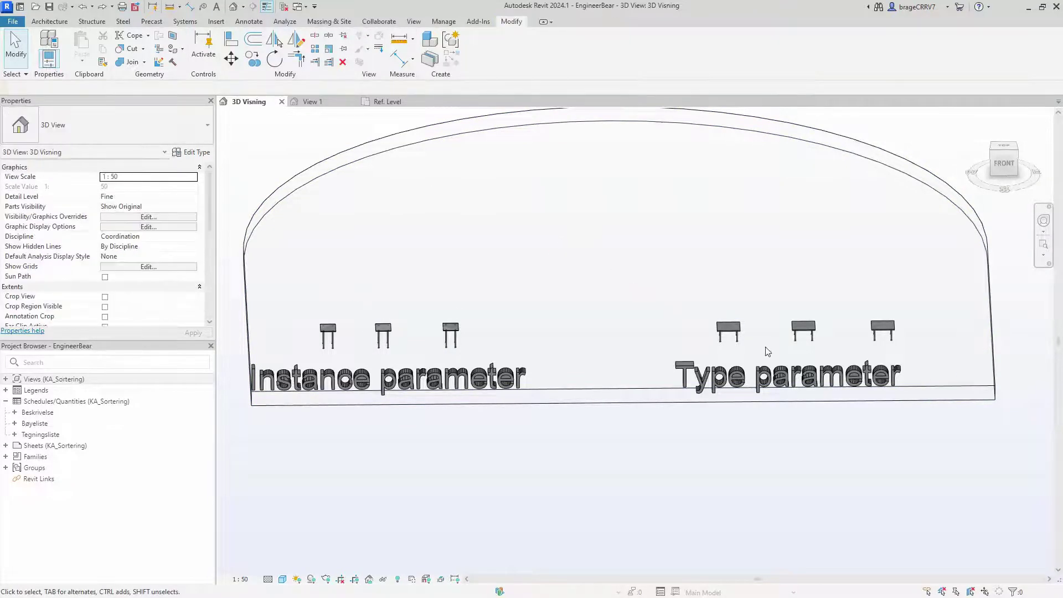
{"action": "left_click", "coordinate": [729, 329]}
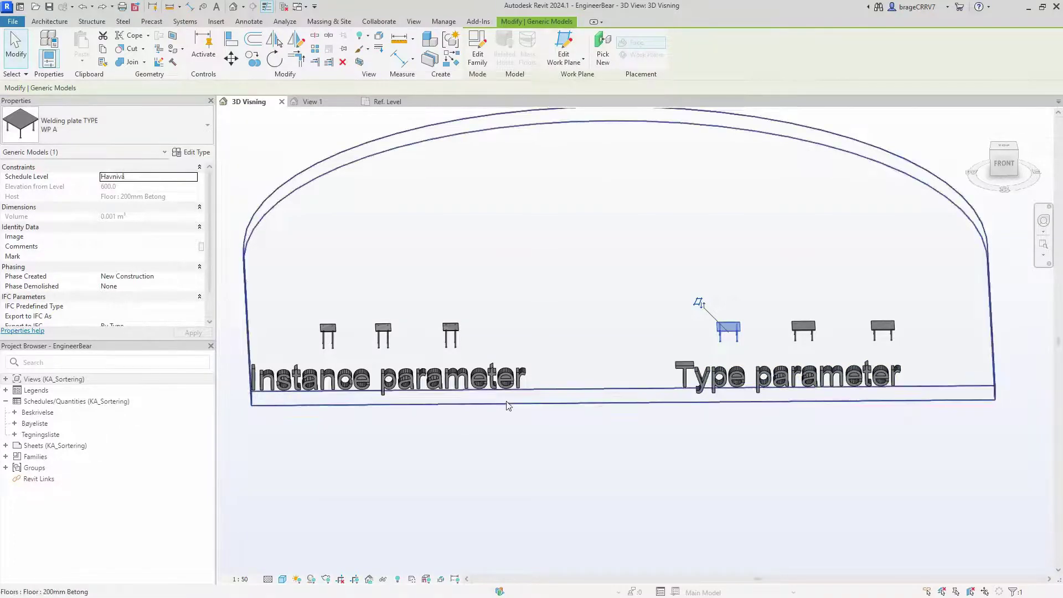
{"action": "left_click", "coordinate": [382, 331]}
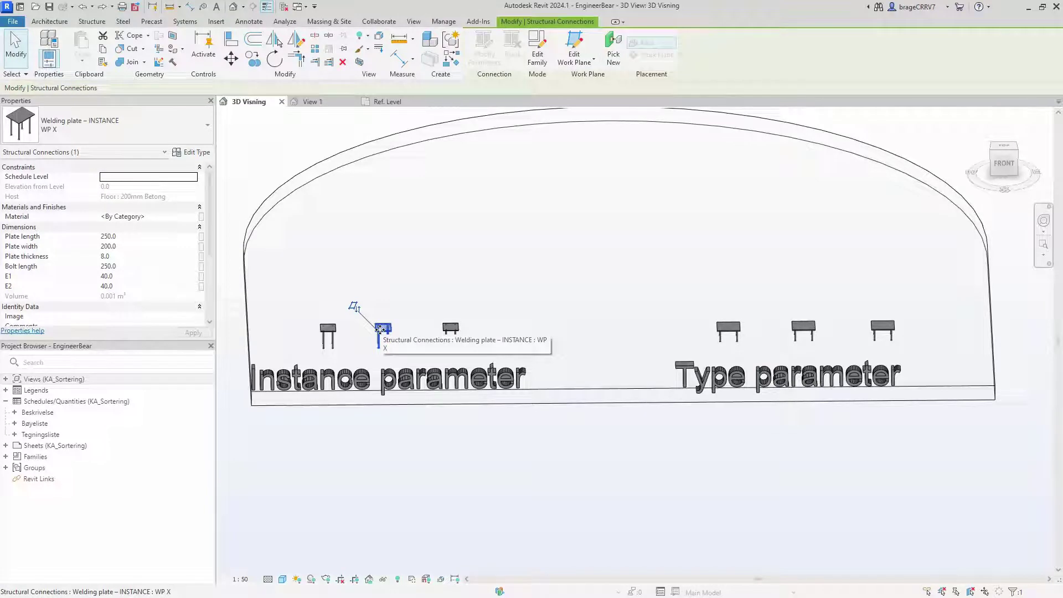
{"action": "left_click", "coordinate": [403, 280]}
{"action": "left_click", "coordinate": [717, 333]}
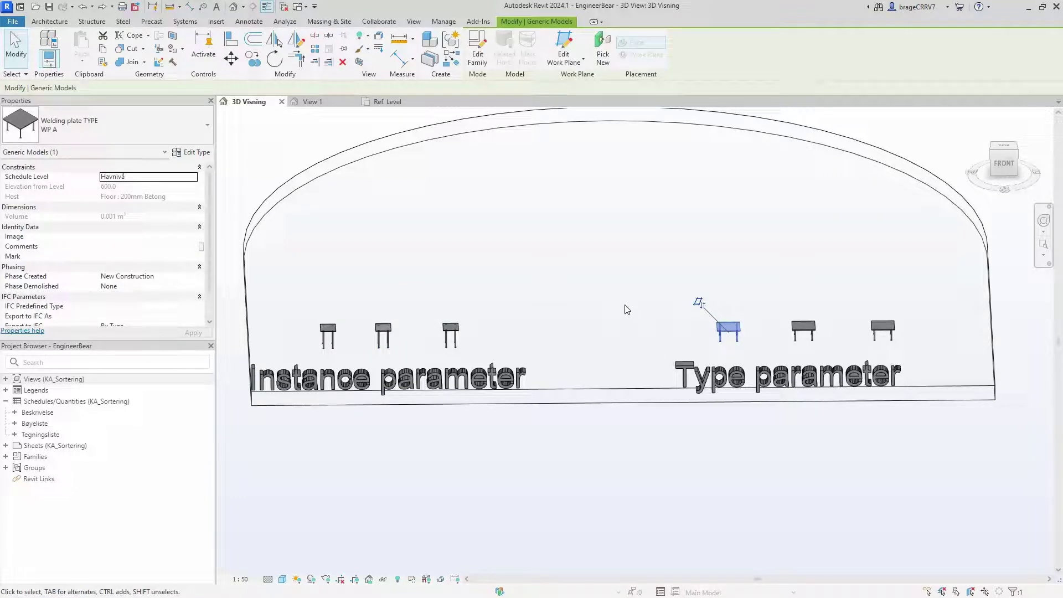
{"action": "left_click", "coordinate": [193, 157]}
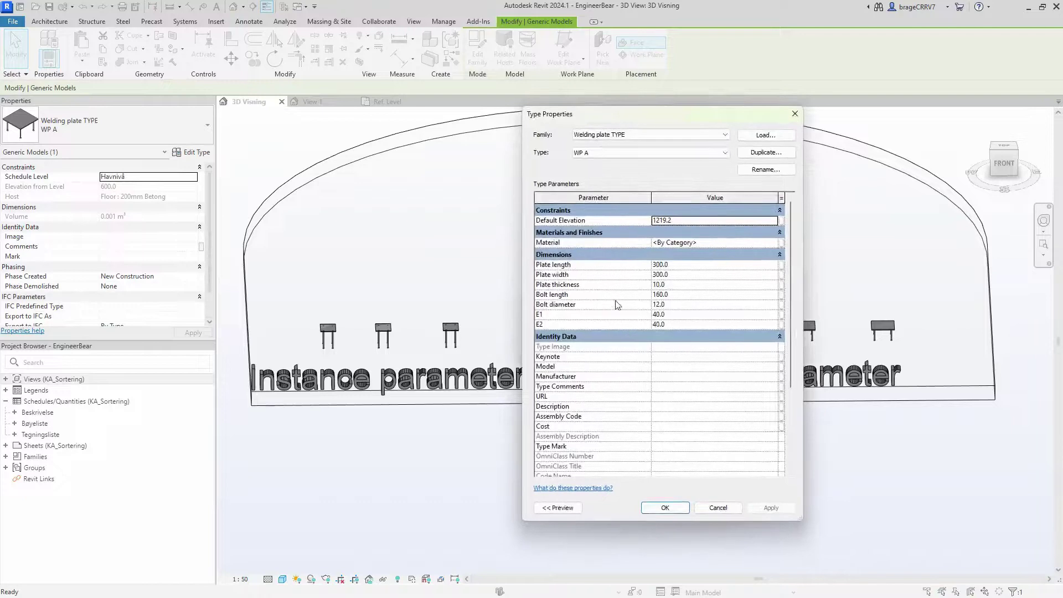
{"action": "left_click", "coordinate": [796, 114]}
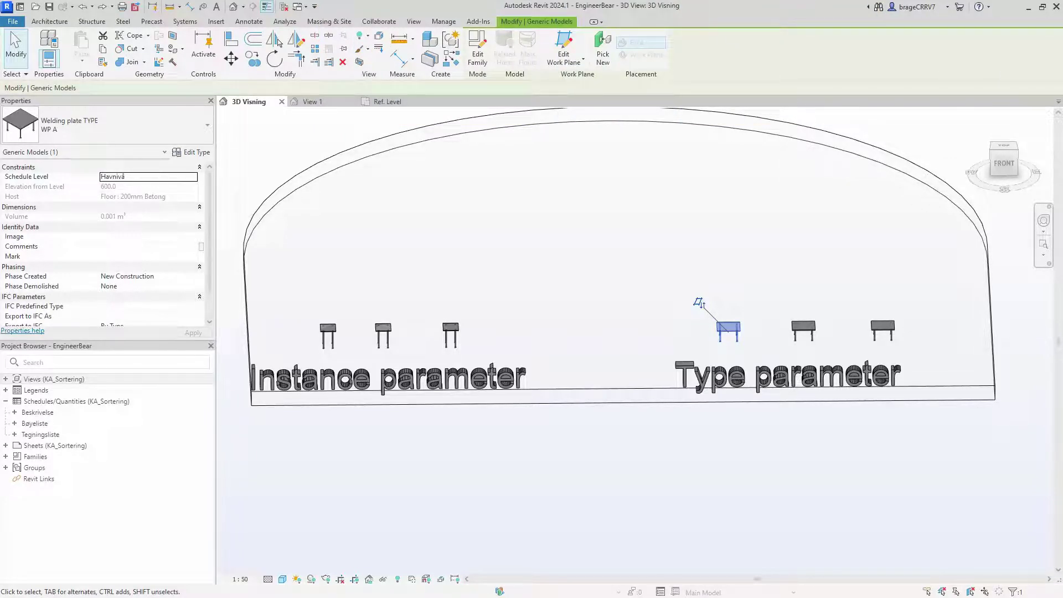
Set the first instance-parameter welding plate's plate width to 400 and its bolt length to 500.
{"action": "left_click", "coordinate": [326, 329]}
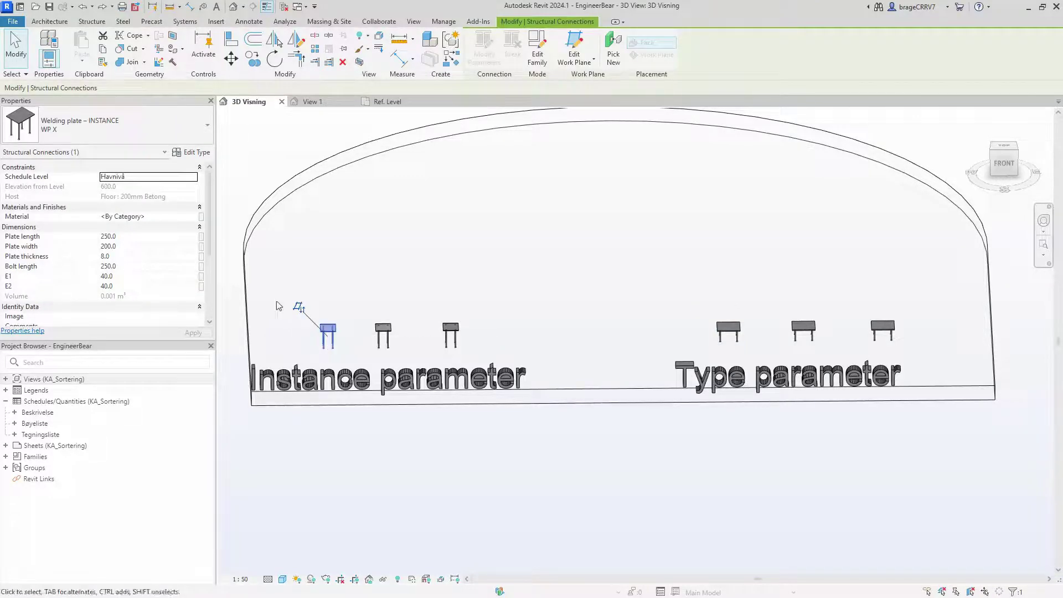
{"action": "left_click", "coordinate": [125, 244]}
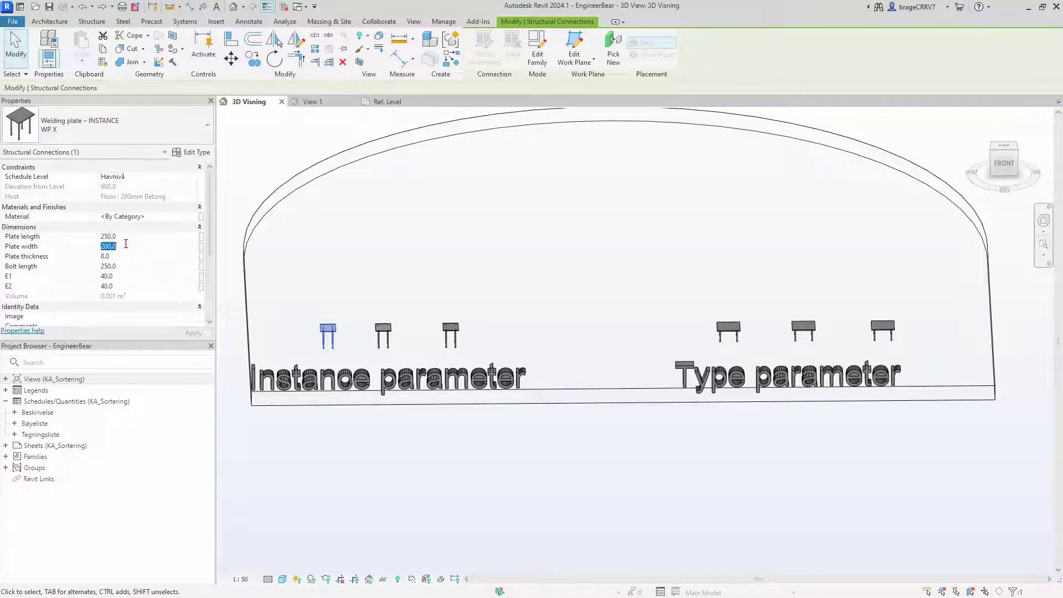
{"action": "type", "text": "400"}
{"action": "left_click", "coordinate": [188, 335]}
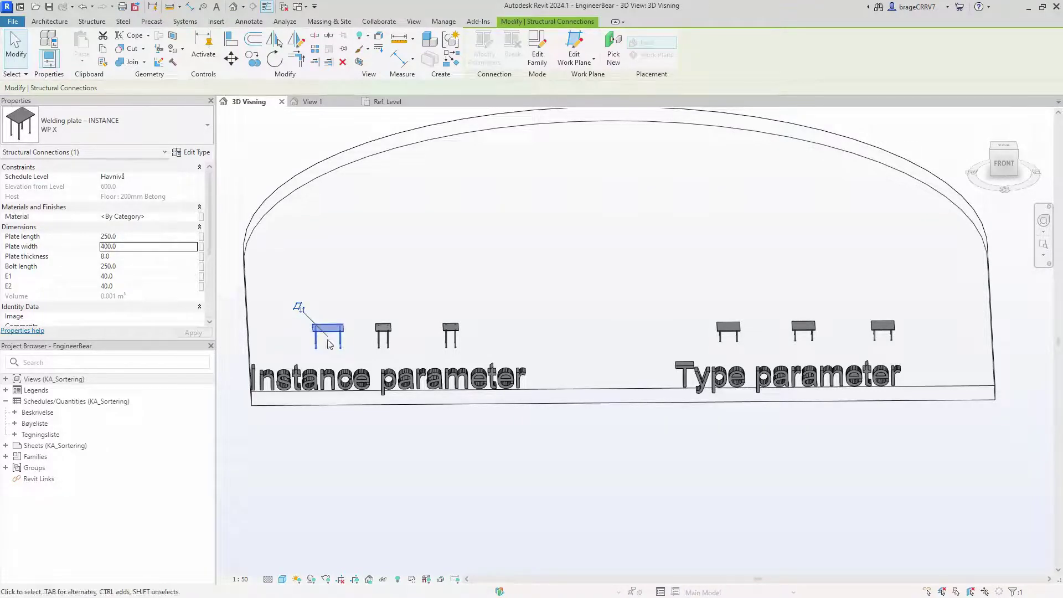
{"action": "left_click", "coordinate": [138, 267]}
{"action": "type", "text": "500"}
{"action": "left_click", "coordinate": [194, 333]}
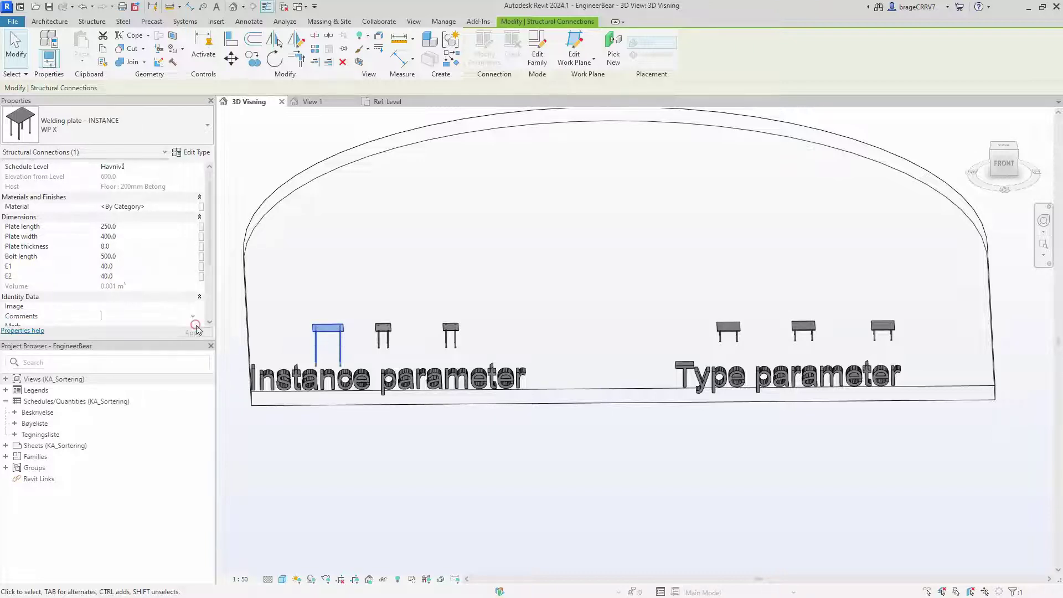
Set the middle instance-parameter welding plate's bolt length to 750 and deselect it.
{"action": "left_click", "coordinate": [383, 336]}
{"action": "left_click", "coordinate": [126, 256]}
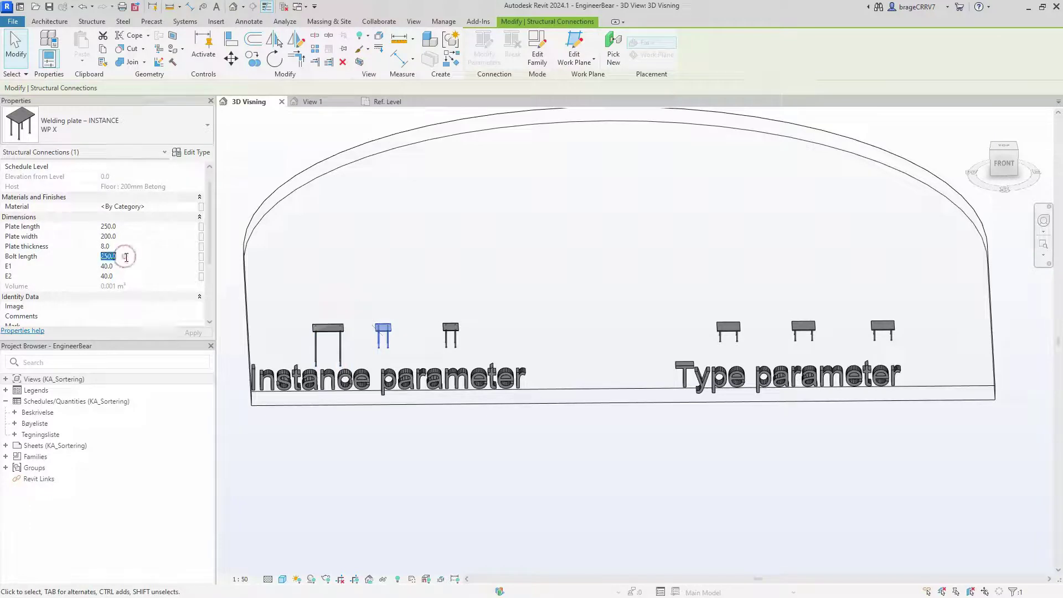
{"action": "type", "text": "750"}
{"action": "left_click", "coordinate": [459, 296]}
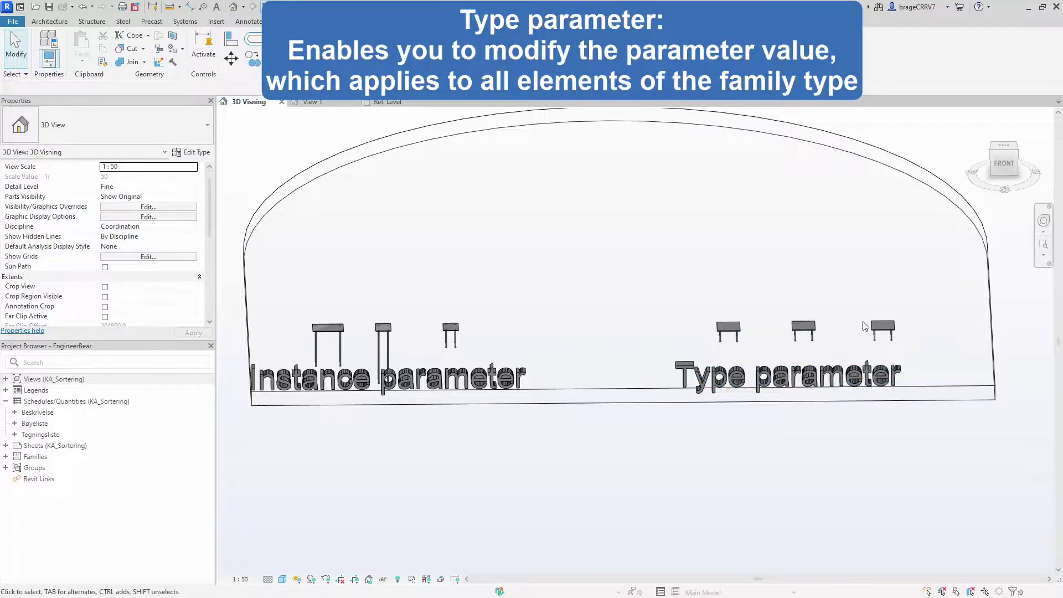
Set the plate width of the Welding plate TYPE family's WP A type to 500, then clear the selection.
{"action": "left_click", "coordinate": [728, 331]}
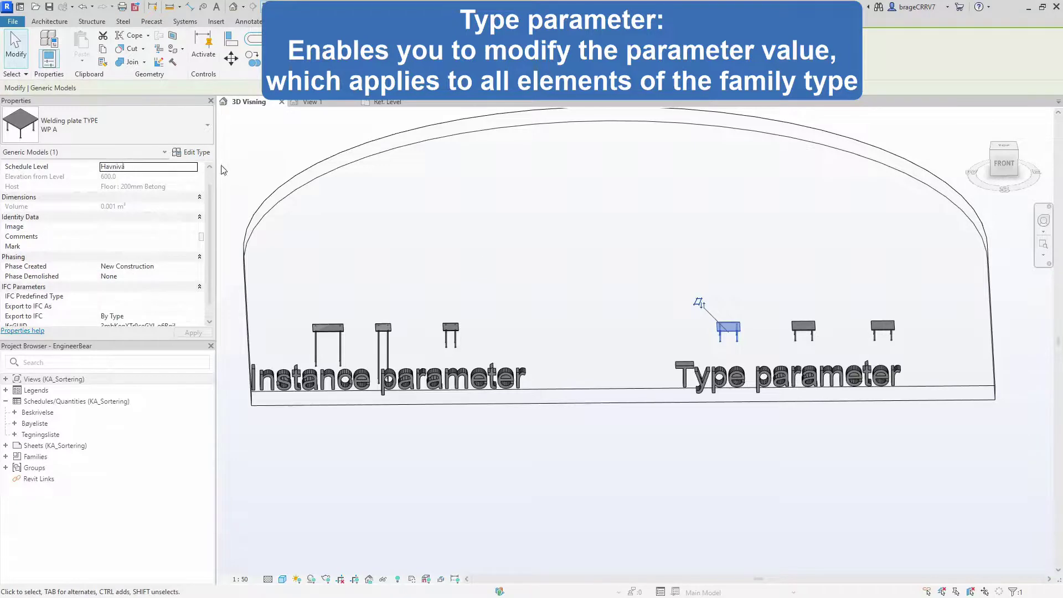
{"action": "left_click", "coordinate": [191, 152]}
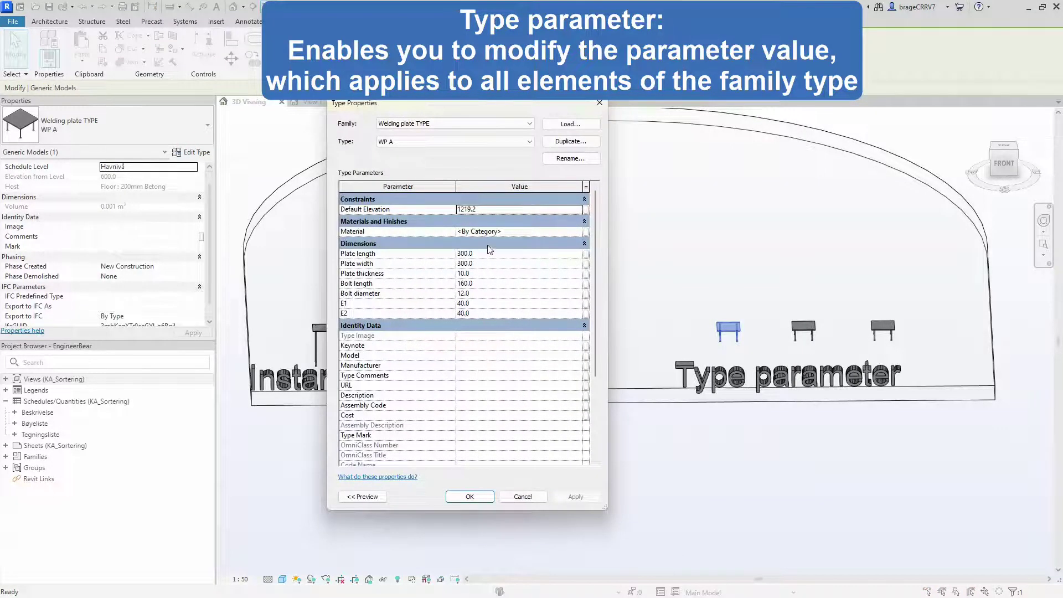
{"action": "left_click", "coordinate": [481, 262]}
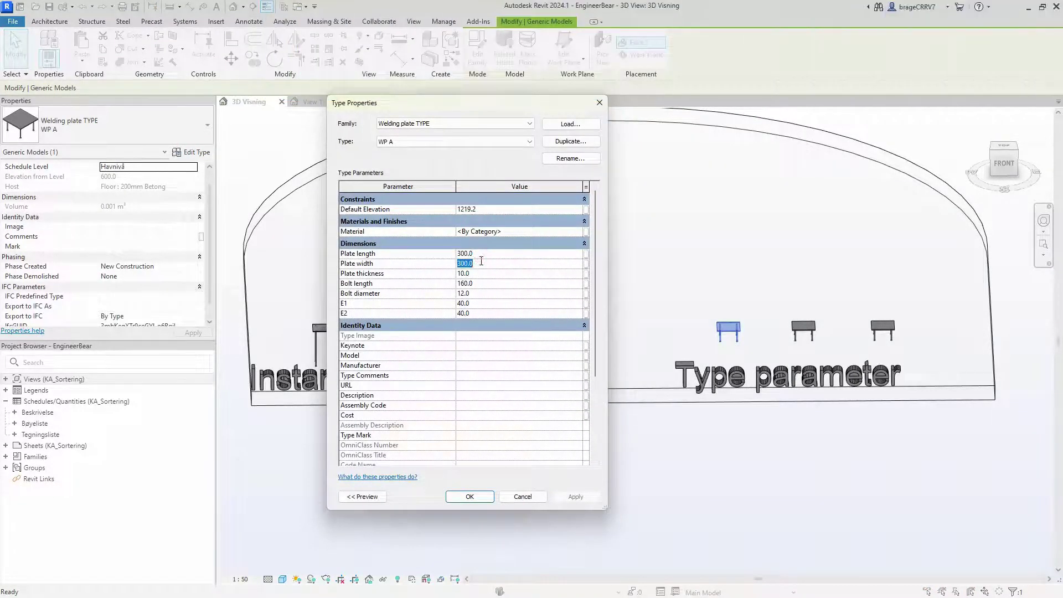
{"action": "type", "text": "500"}
{"action": "left_click", "coordinate": [574, 496]}
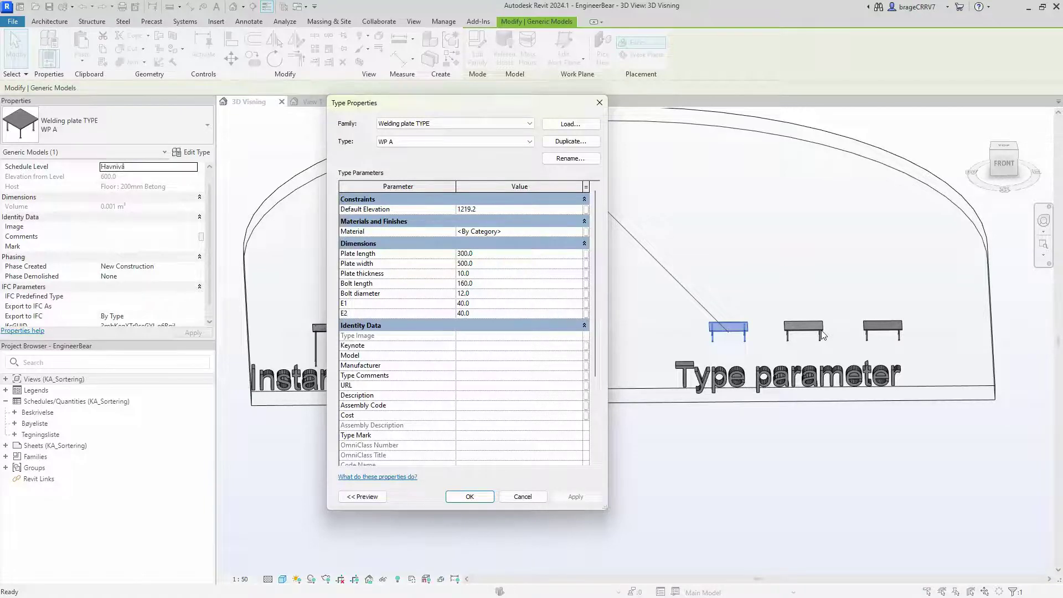
{"action": "key", "text": "Escape"}
{"action": "key", "text": "Escape"}
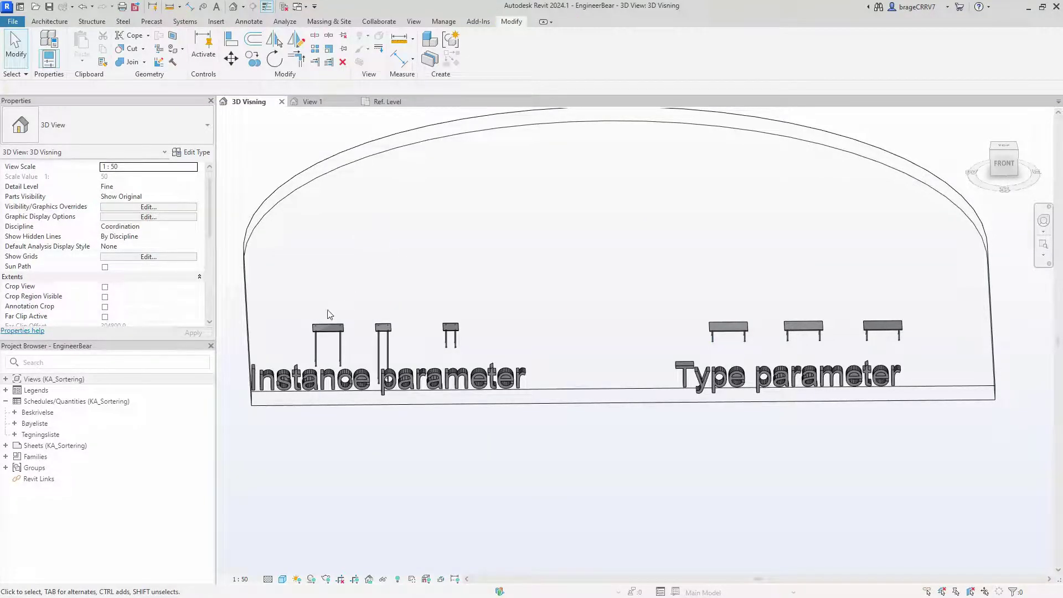
Open the first instance-parameter welding plate's family for editing and examine its default parameters in Family Types, with the parameter names fully readable.
{"action": "left_click", "coordinate": [327, 326]}
{"action": "left_click", "coordinate": [537, 54]}
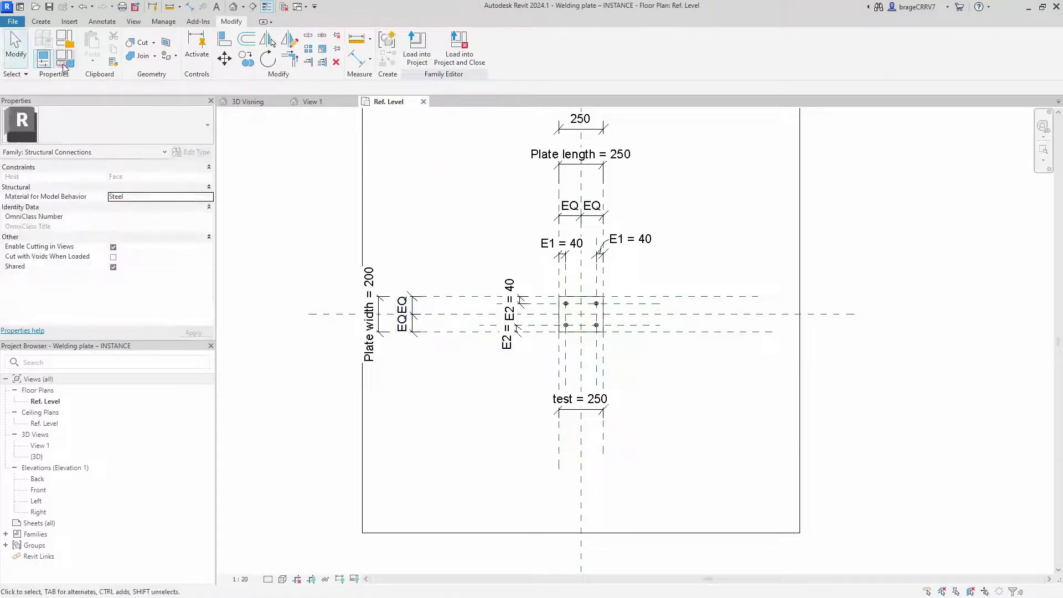
{"action": "left_click", "coordinate": [63, 66]}
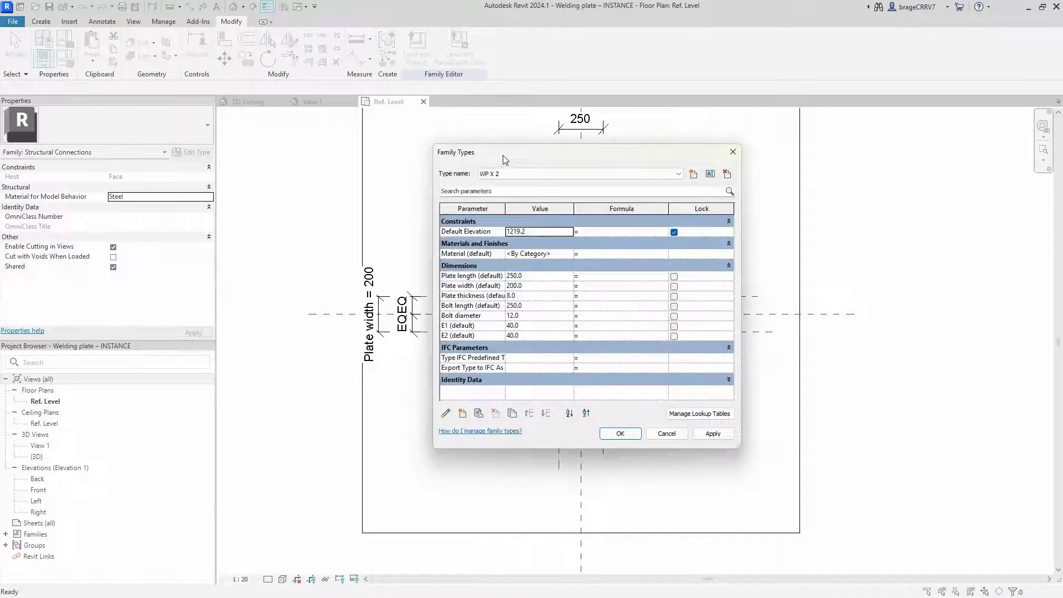
{"action": "left_click_drag", "start_coordinate": [503, 160], "coordinate": [231, 161]}
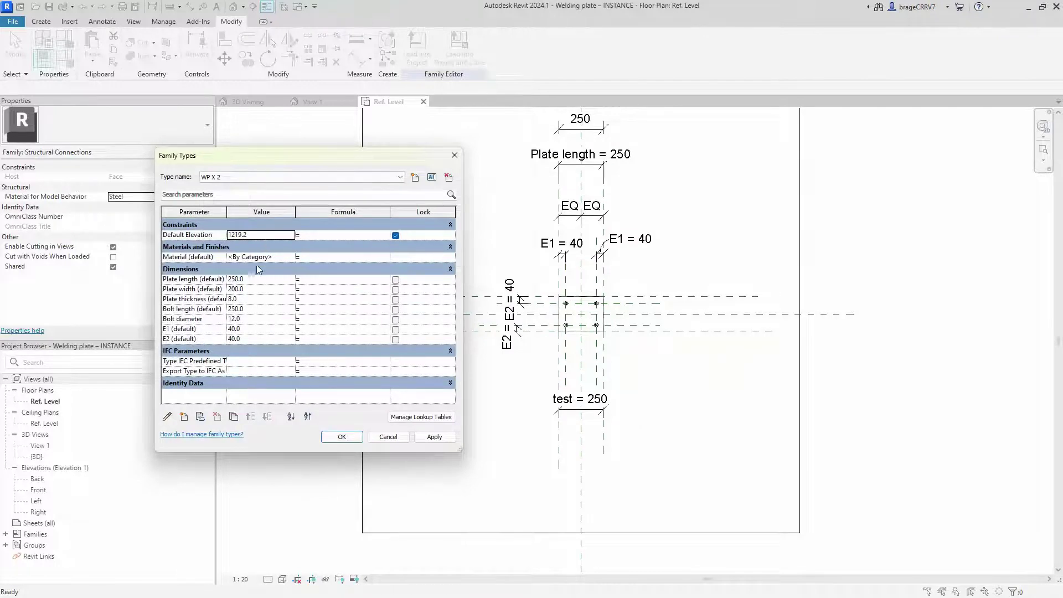
{"action": "left_click_drag", "start_coordinate": [226, 211], "coordinate": [249, 211]}
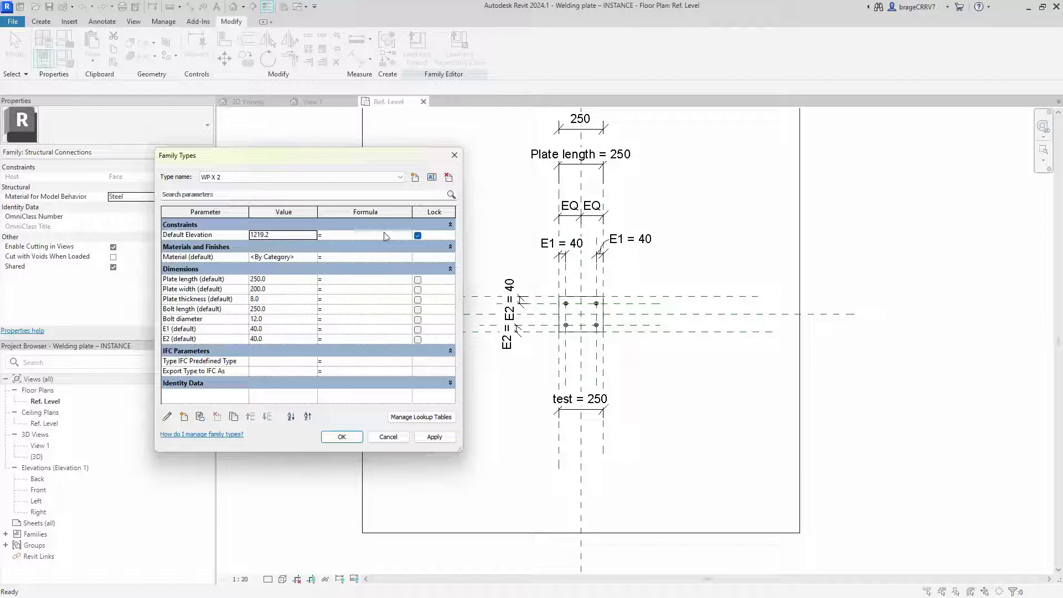
{"action": "left_click", "coordinate": [456, 155]}
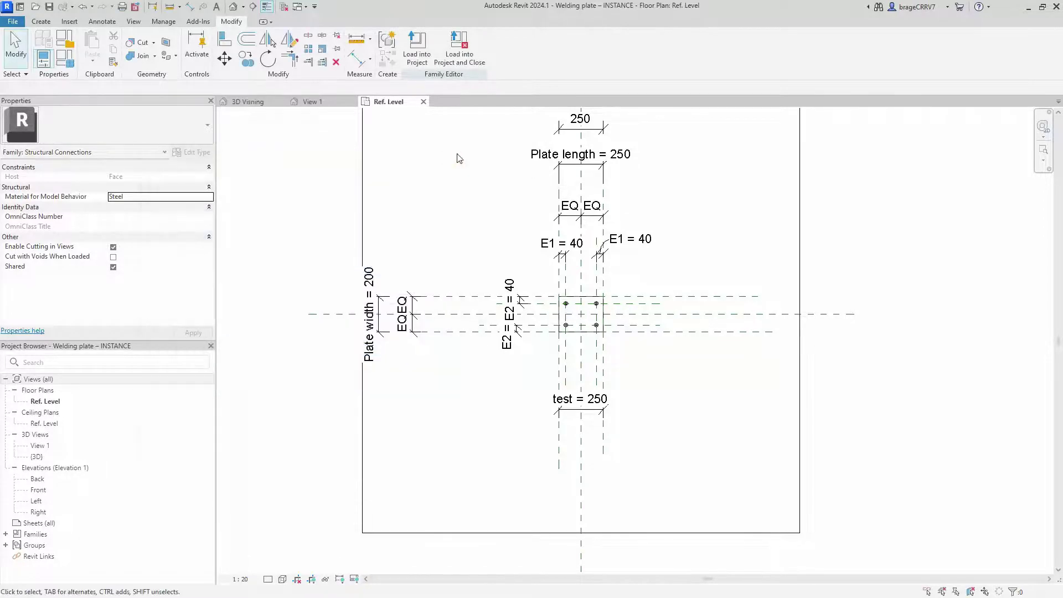
Return to the project's 3D Visning view without saving and review the types available for the first type-parameter welding plate.
{"action": "left_click", "coordinate": [256, 104]}
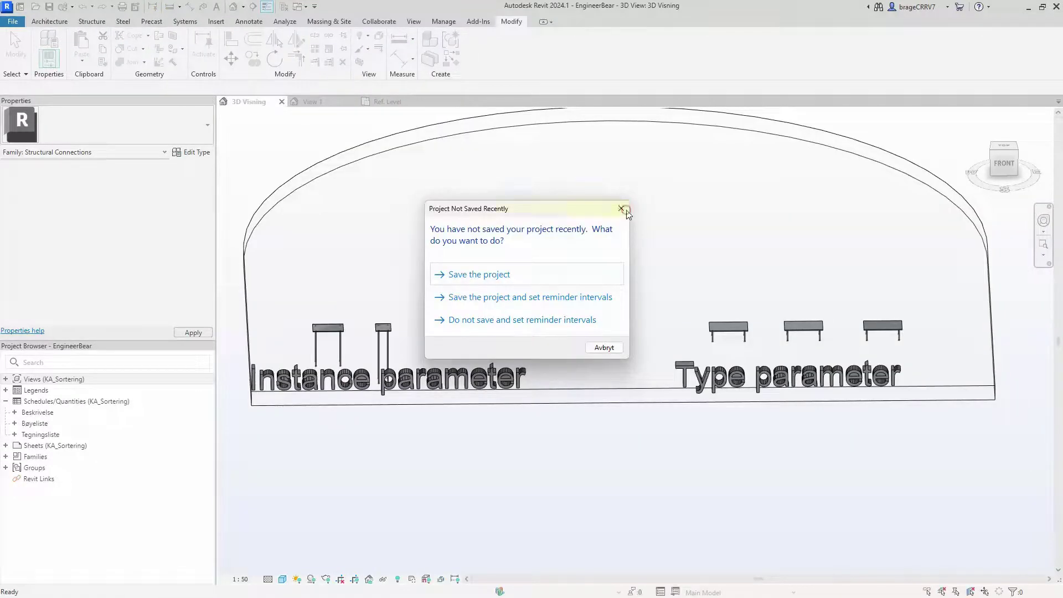
{"action": "left_click", "coordinate": [620, 209]}
{"action": "left_click", "coordinate": [709, 331]}
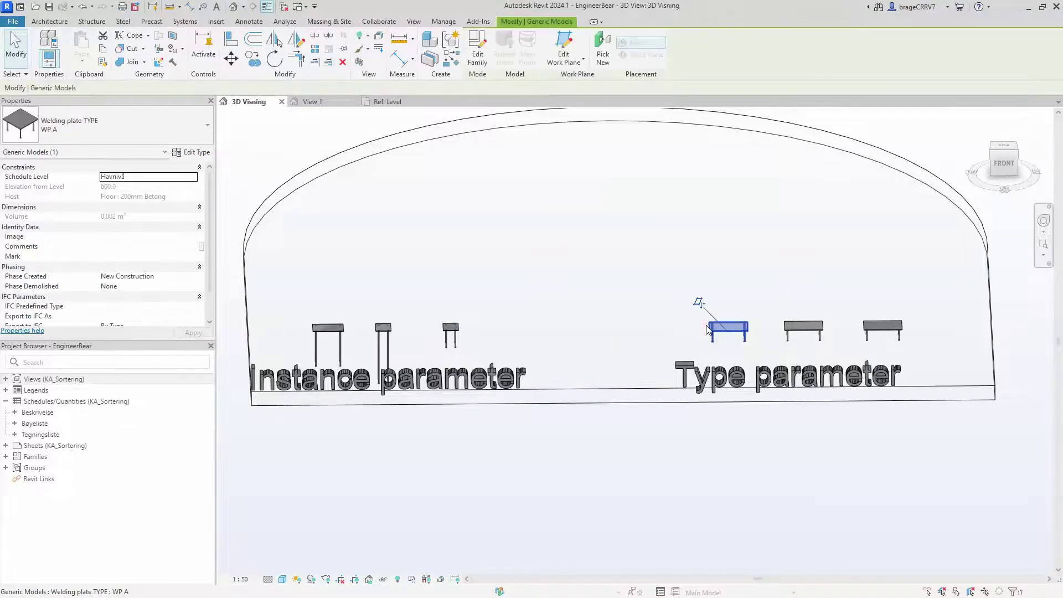
{"action": "left_click", "coordinate": [161, 119]}
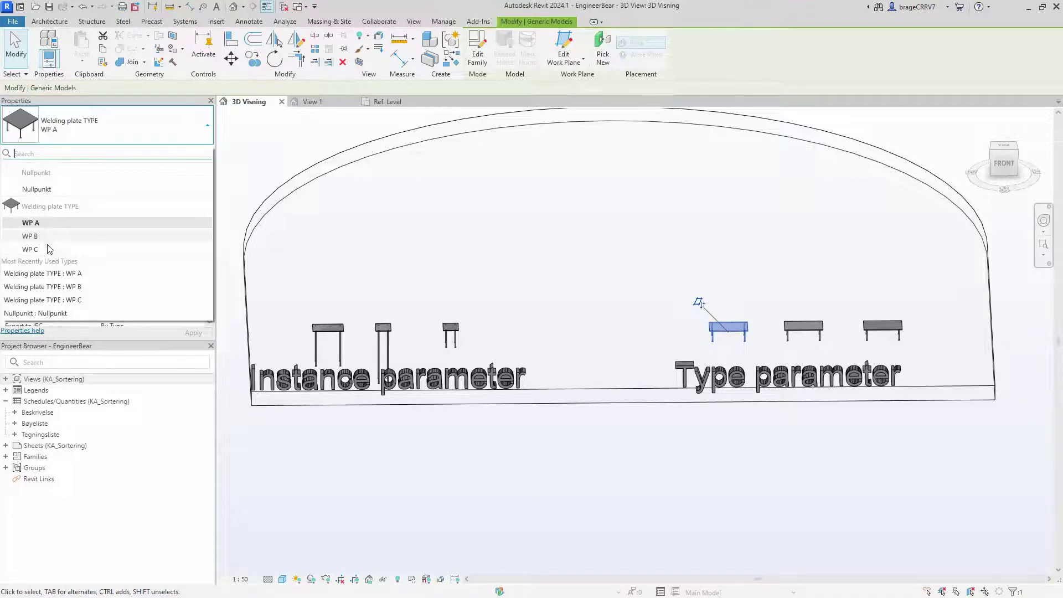
{"action": "left_click", "coordinate": [485, 277]}
Switch the middle instance-parameter welding plate to type WP X 2, return it to WP X, and clear the selection.
{"action": "left_click", "coordinate": [383, 341]}
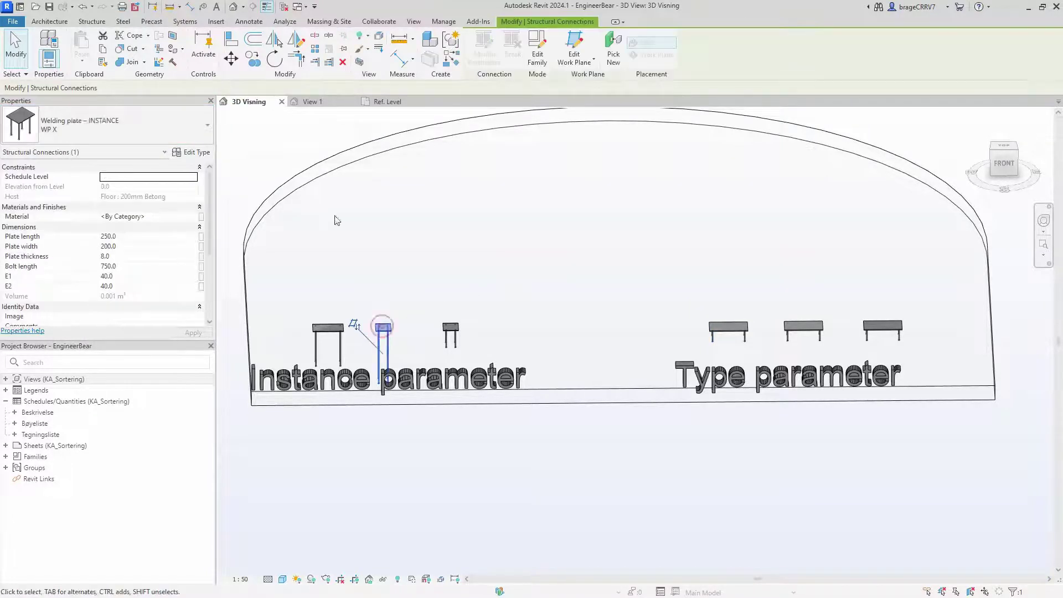
{"action": "left_click", "coordinate": [113, 130]}
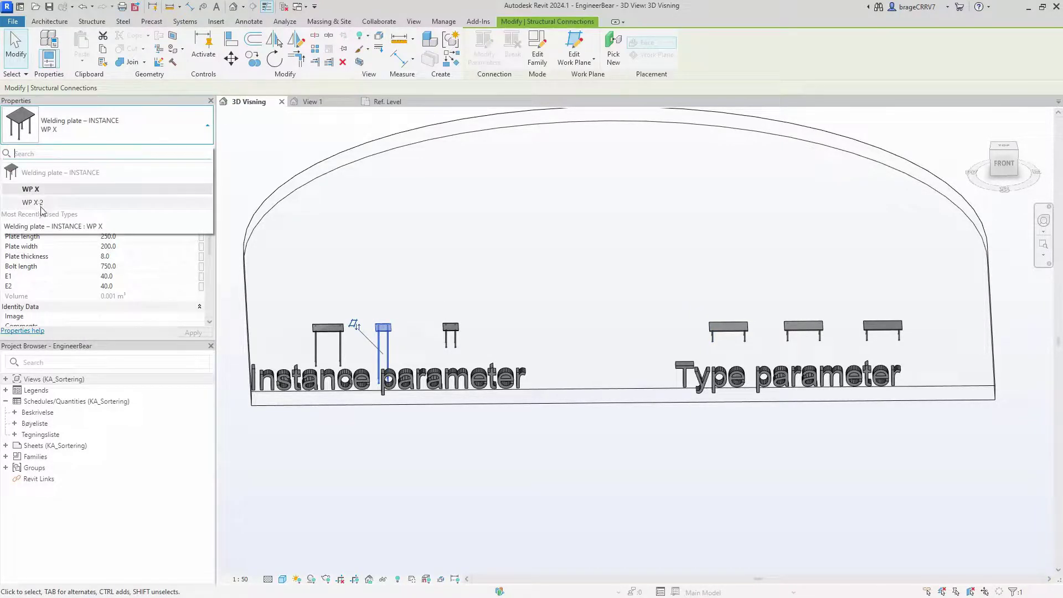
{"action": "left_click", "coordinate": [43, 203]}
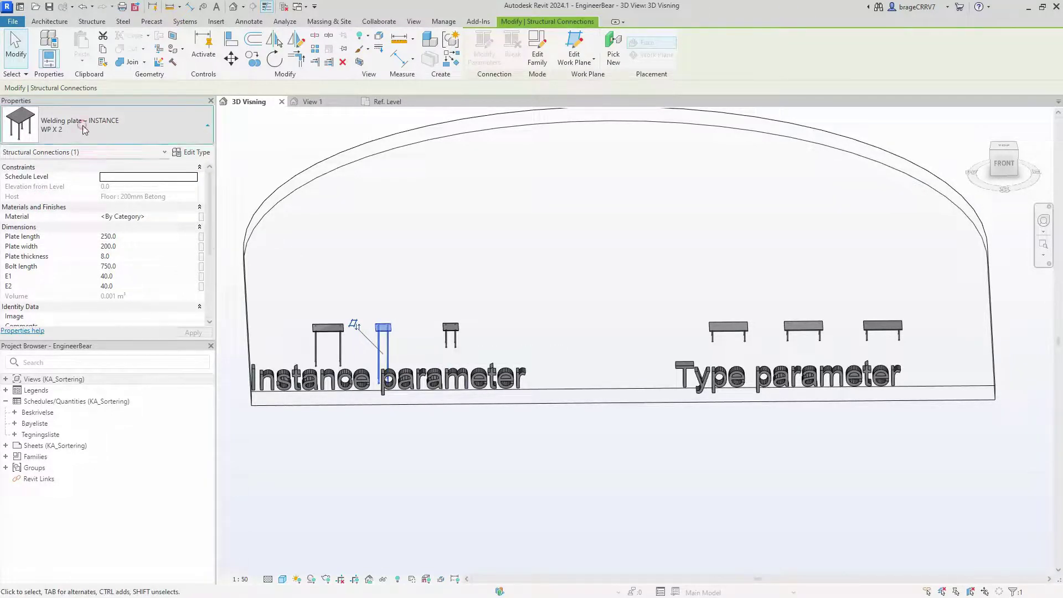
{"action": "left_click", "coordinate": [114, 130]}
{"action": "left_click", "coordinate": [42, 186]}
{"action": "left_click", "coordinate": [432, 254]}
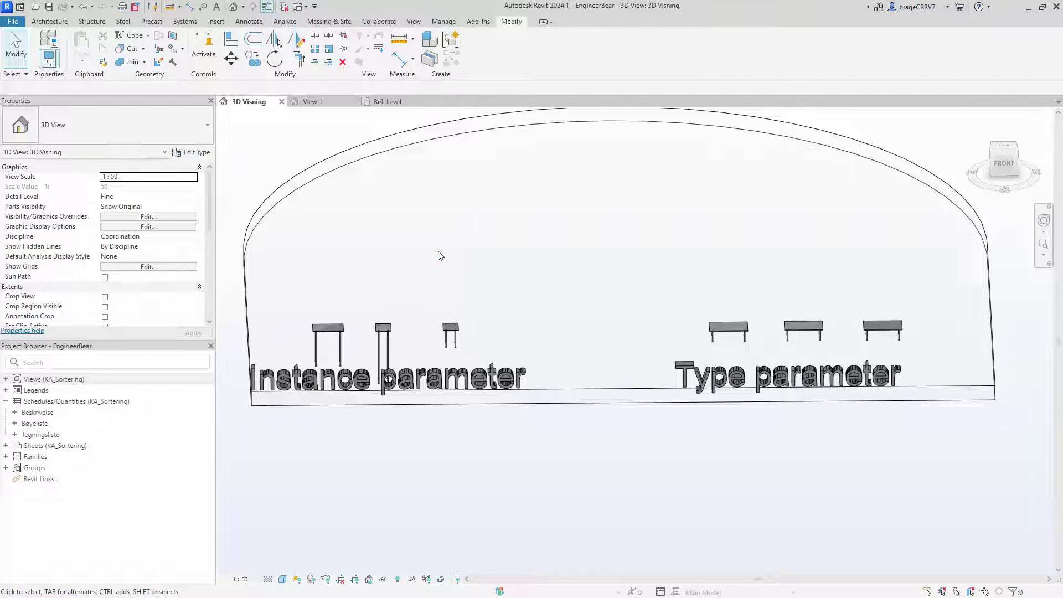